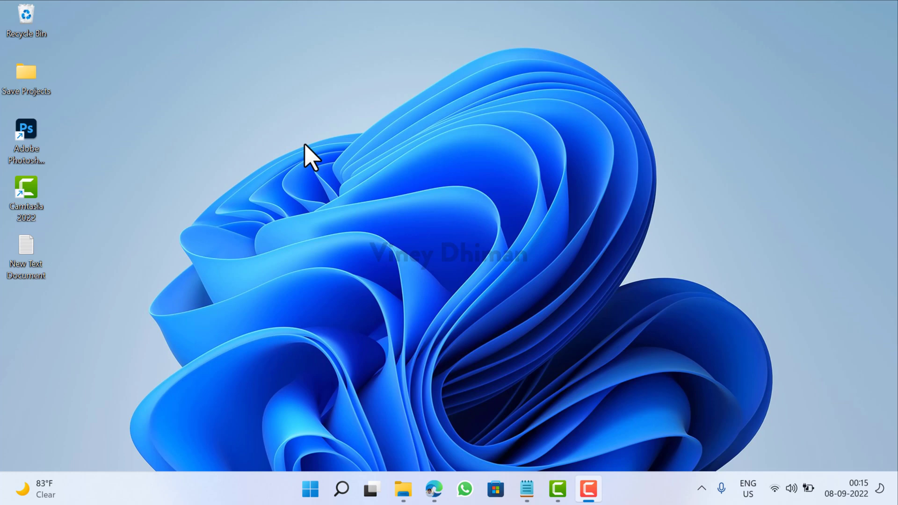
Download the Rainmeter 4.5.14 installer from rainmeter.net in Edge, then go to the Sonder GitHub releases tab
{"action": "left_click", "coordinate": [434, 490]}
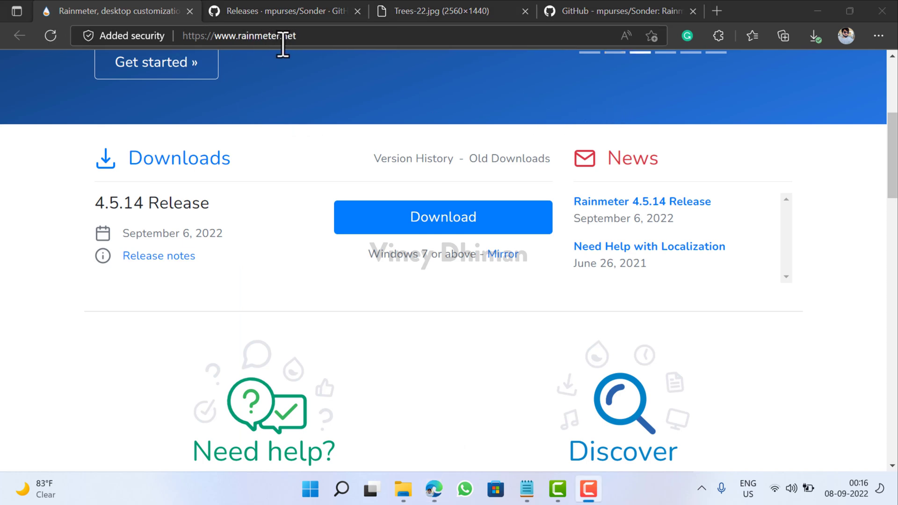
{"action": "scroll", "coordinate": [271, 272], "scroll_direction": "up", "scroll_amount": 5}
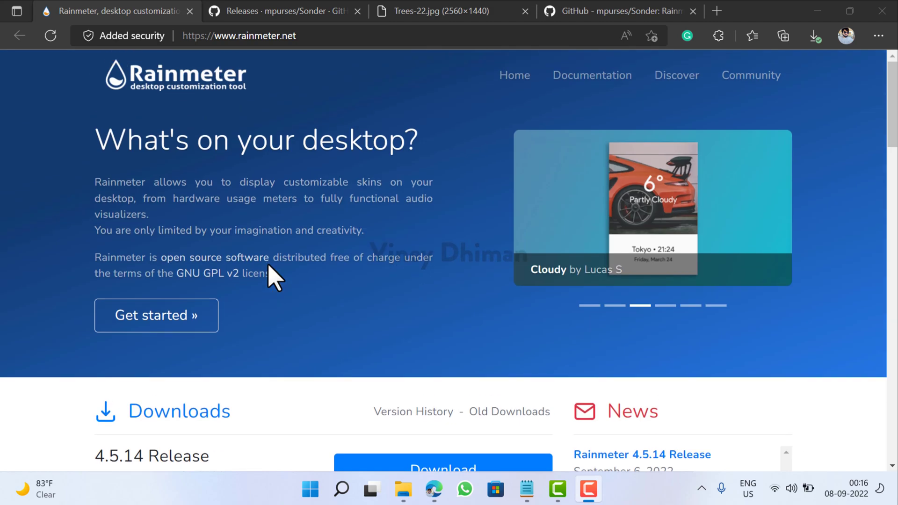
{"action": "scroll", "coordinate": [273, 276], "scroll_direction": "down", "scroll_amount": 8}
{"action": "scroll", "coordinate": [279, 277], "scroll_direction": "up", "scroll_amount": 3}
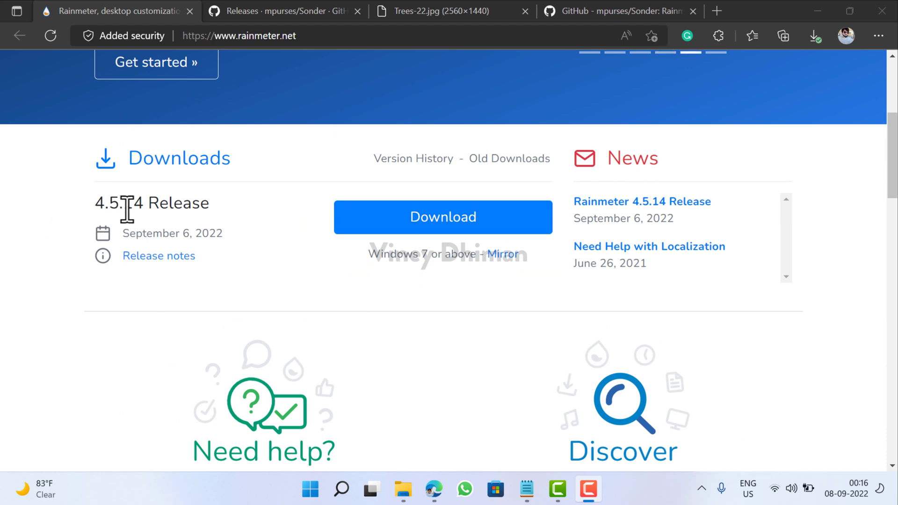
{"action": "left_click", "coordinate": [427, 229]}
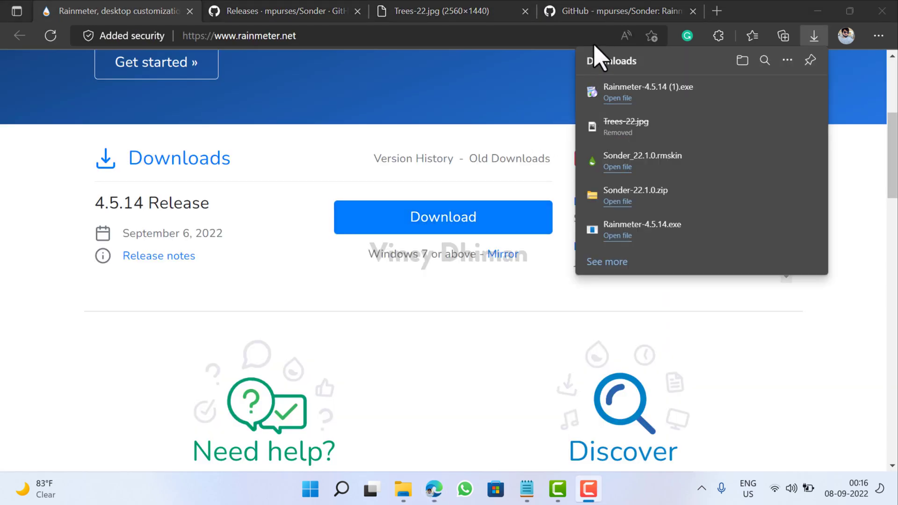
{"action": "key", "text": "ctrl+Tab"}
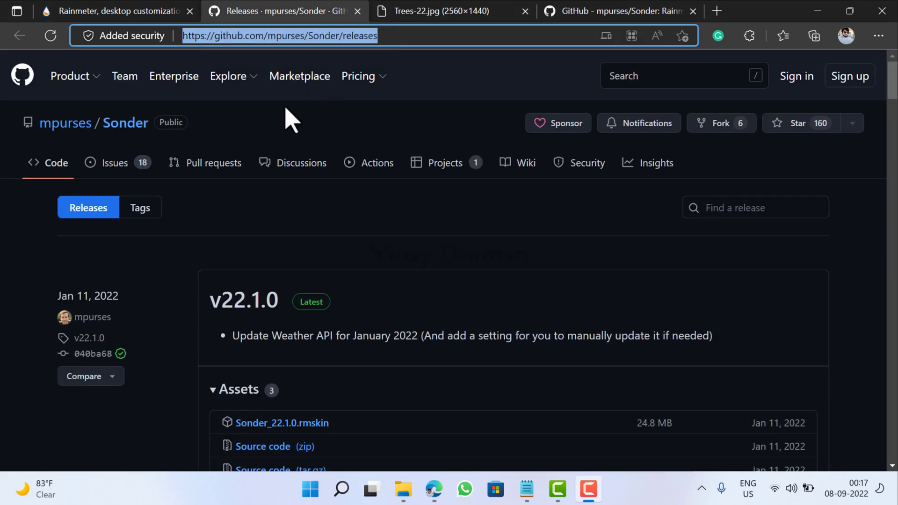
Download Sonder_22.1.0.rmskin and save the Trees-22 forest image into the Downloads folder
{"action": "scroll", "coordinate": [287, 117], "scroll_direction": "down", "scroll_amount": 4}
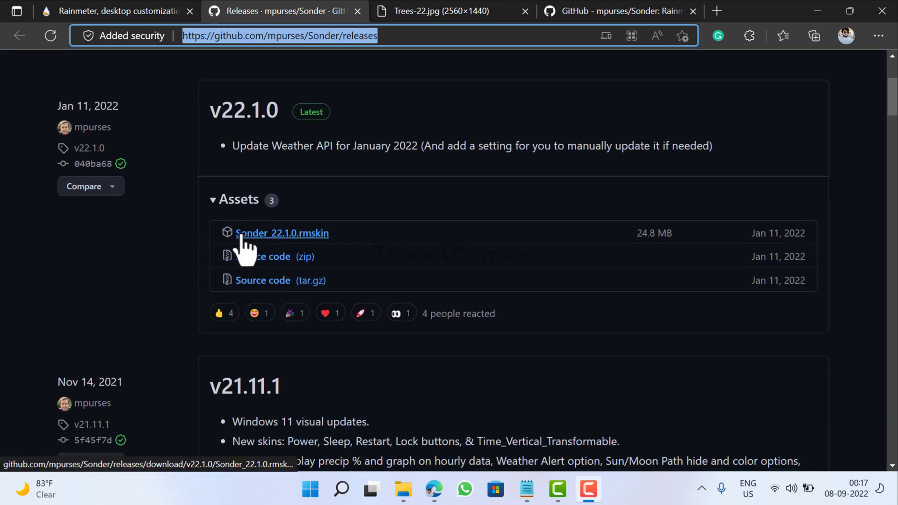
{"action": "left_click", "coordinate": [276, 237]}
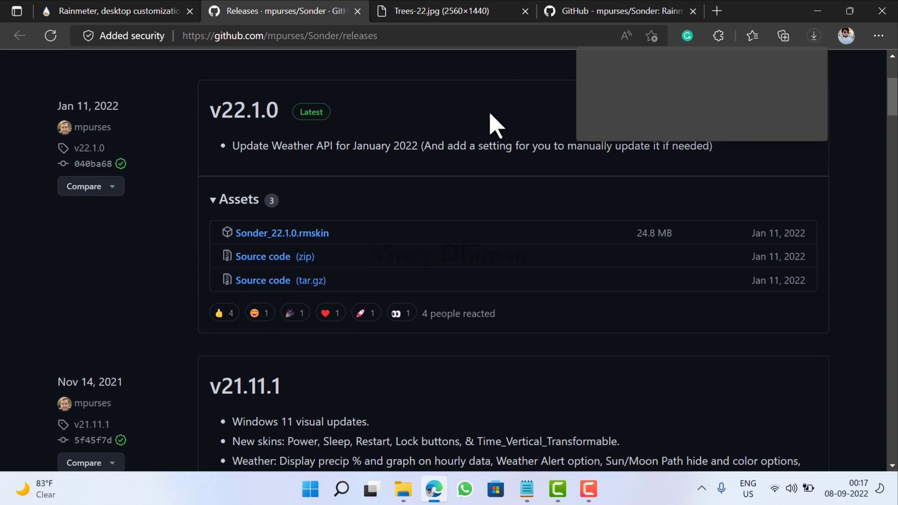
{"action": "mouse_move", "coordinate": [581, 66]}
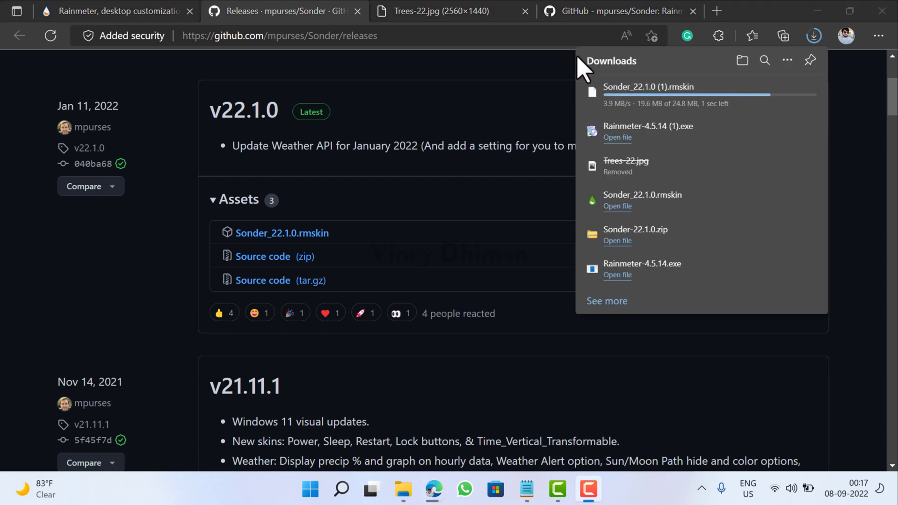
{"action": "left_click", "coordinate": [493, 16]}
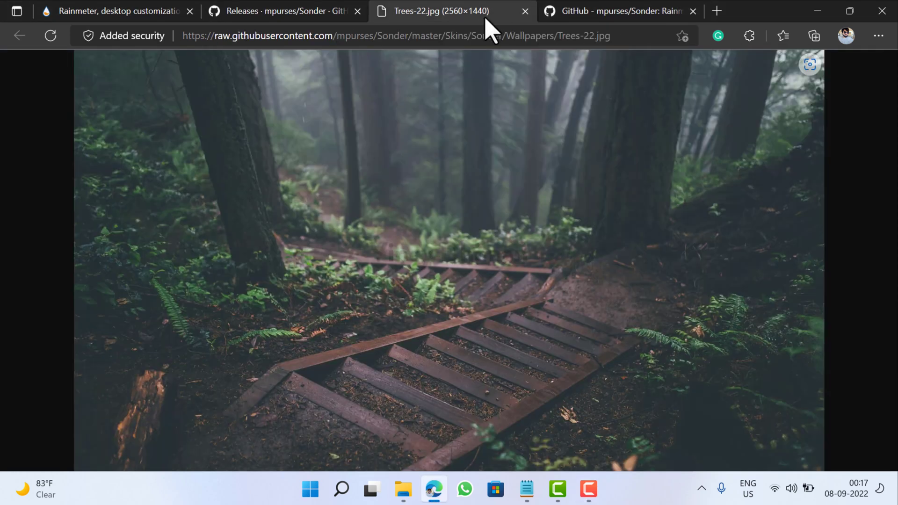
{"action": "left_click", "coordinate": [432, 111]}
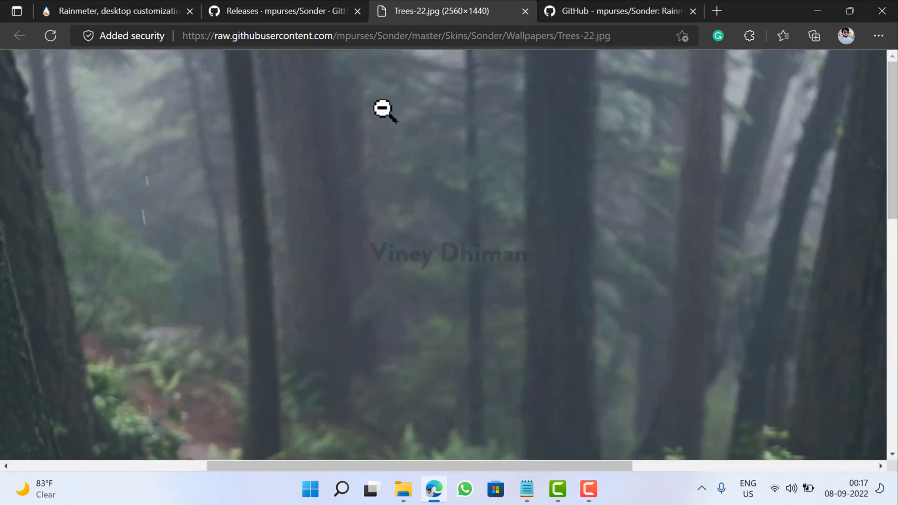
{"action": "right_click", "coordinate": [420, 82]}
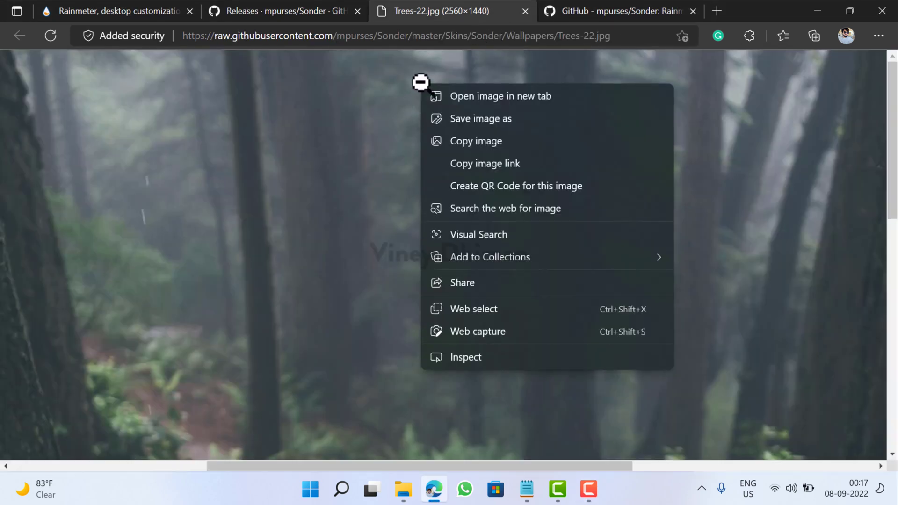
{"action": "left_click", "coordinate": [452, 118]}
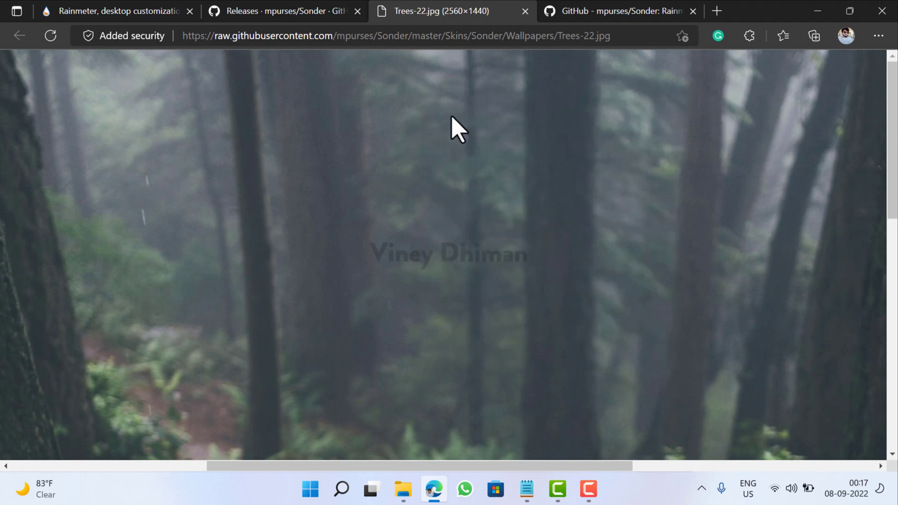
{"action": "scroll", "coordinate": [71, 262], "scroll_direction": "up", "scroll_amount": 2}
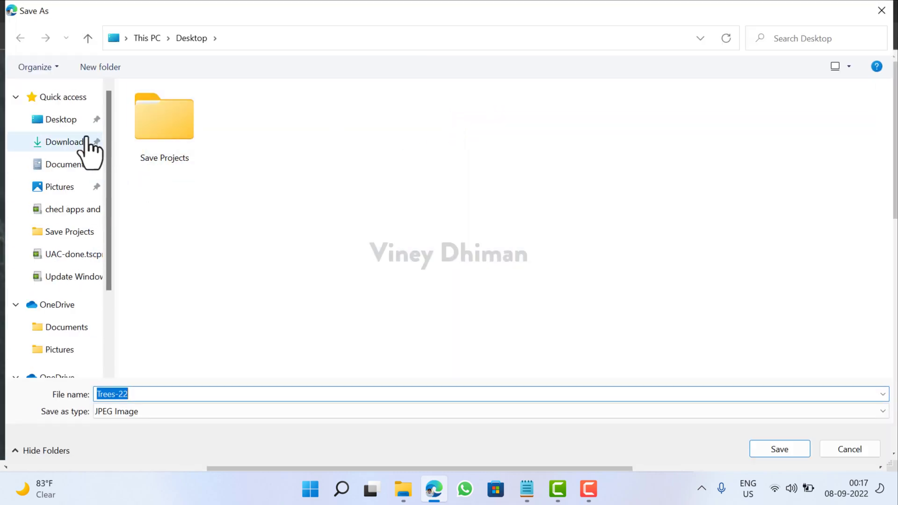
{"action": "left_click", "coordinate": [82, 140]}
{"action": "left_click", "coordinate": [779, 448]}
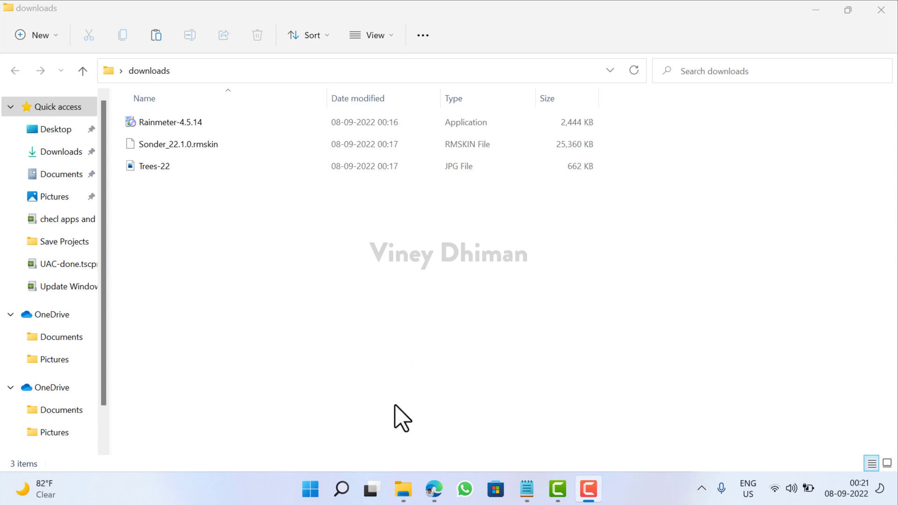
Show the desktop and uncheck View > Show desktop icons so only the wallpaper remains
{"action": "key", "text": "super+d"}
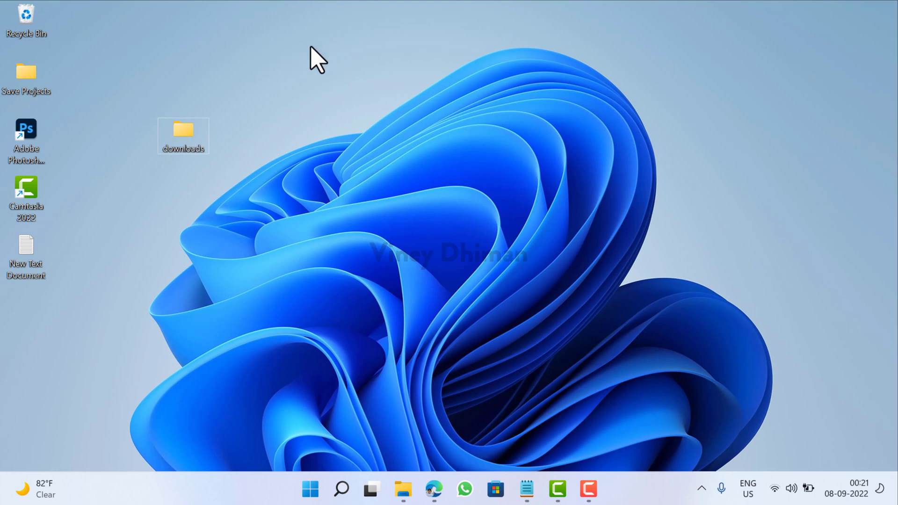
{"action": "right_click", "coordinate": [310, 47]}
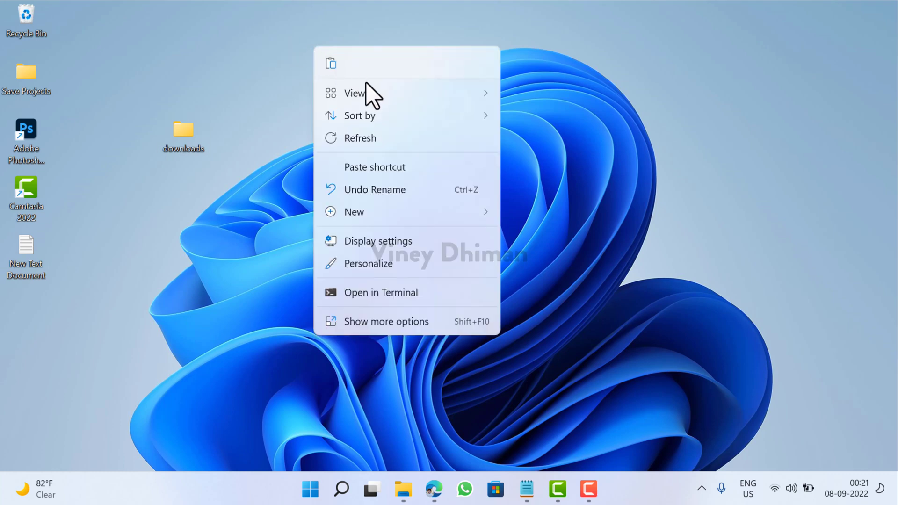
{"action": "mouse_move", "coordinate": [374, 92]}
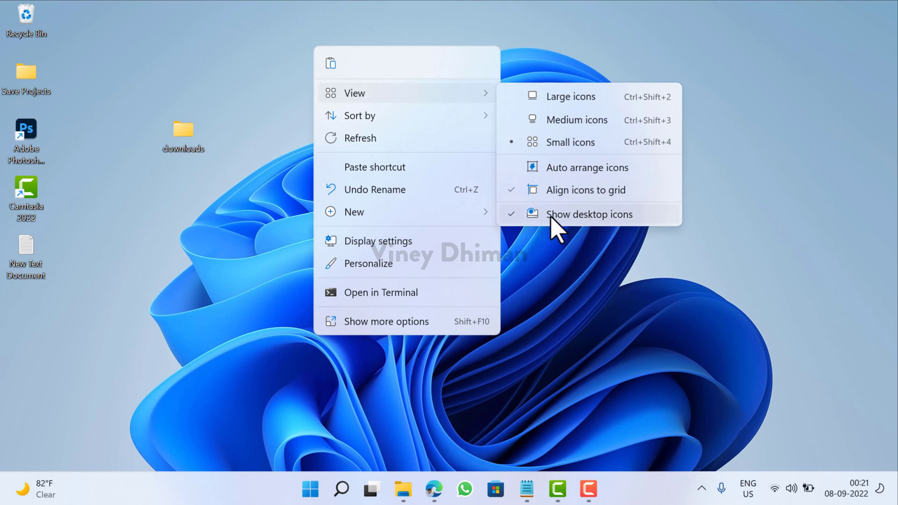
{"action": "left_click", "coordinate": [557, 215]}
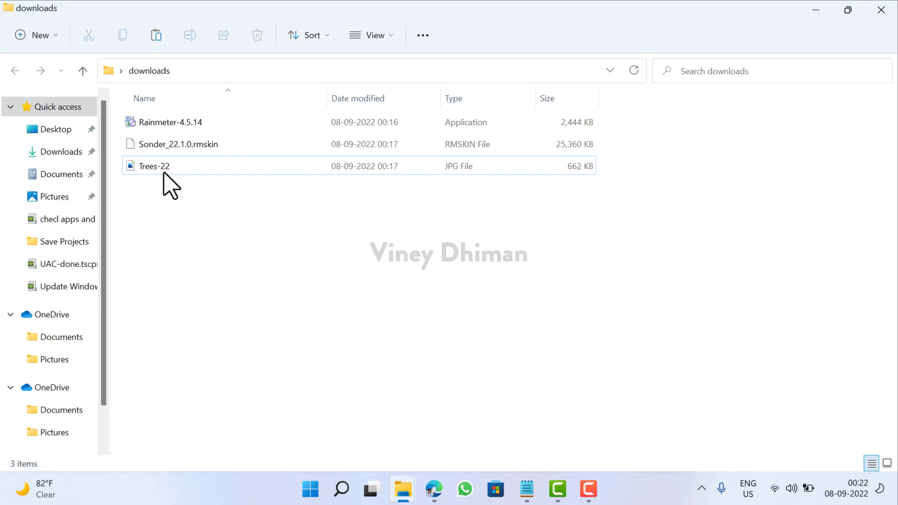
Set Trees-22 as the desktop background from the Downloads folder and restore the Explorer window
{"action": "mouse_move", "coordinate": [173, 172]}
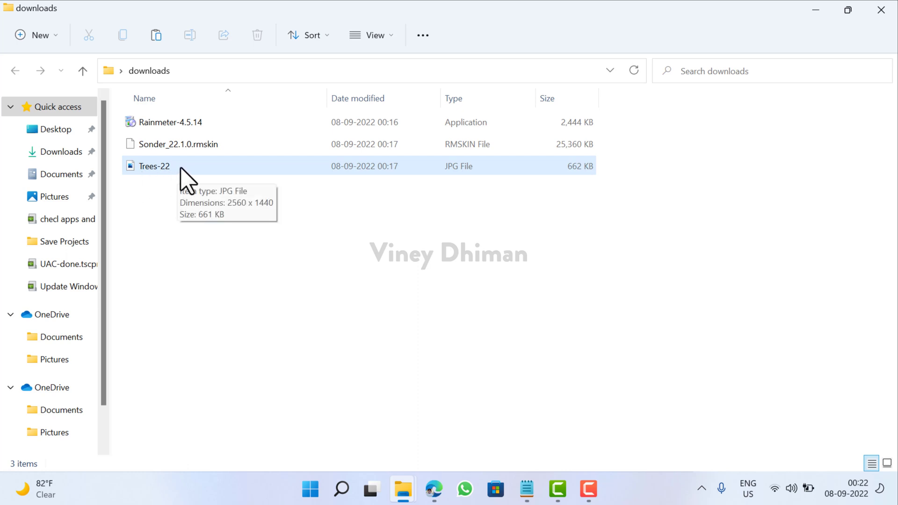
{"action": "right_click", "coordinate": [180, 177]}
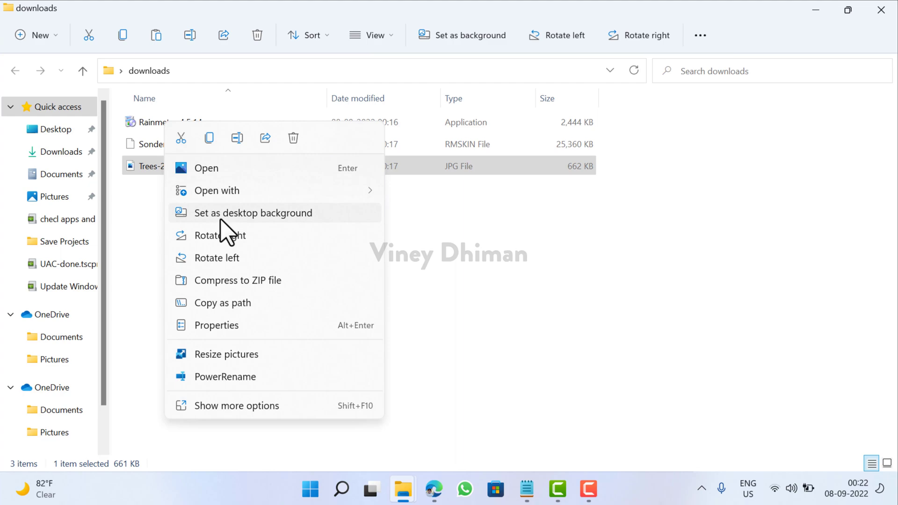
{"action": "left_click", "coordinate": [247, 216]}
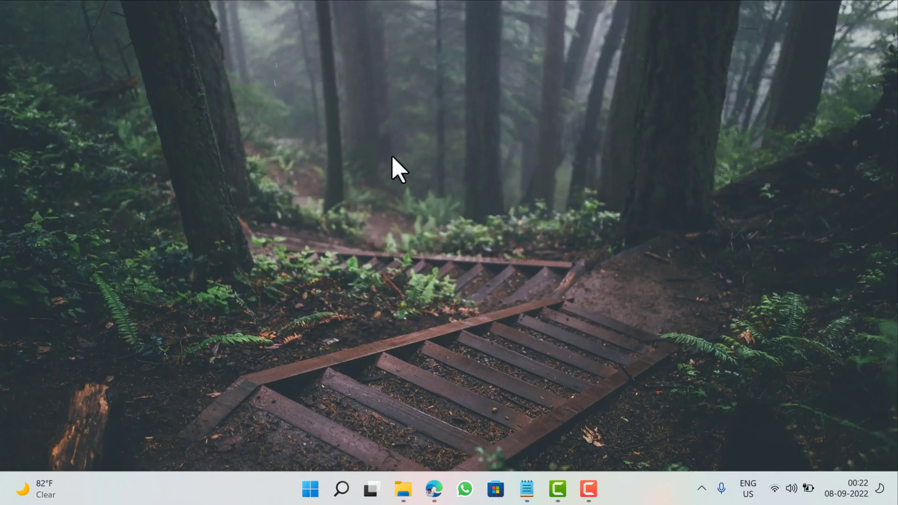
{"action": "left_click", "coordinate": [403, 489]}
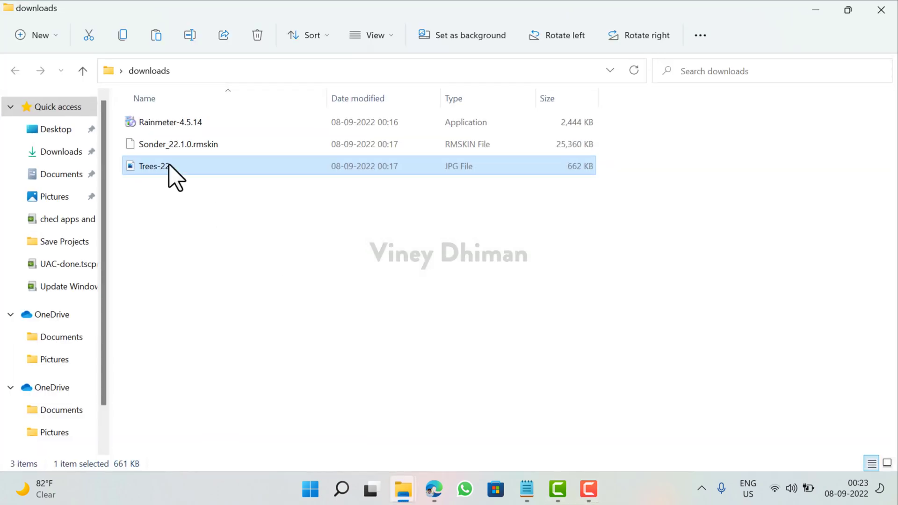
Install Rainmeter 4.5.14 in English with the standard 64-bit setup and launch it when finished
{"action": "left_click", "coordinate": [179, 127]}
{"action": "double_click", "coordinate": [179, 128]}
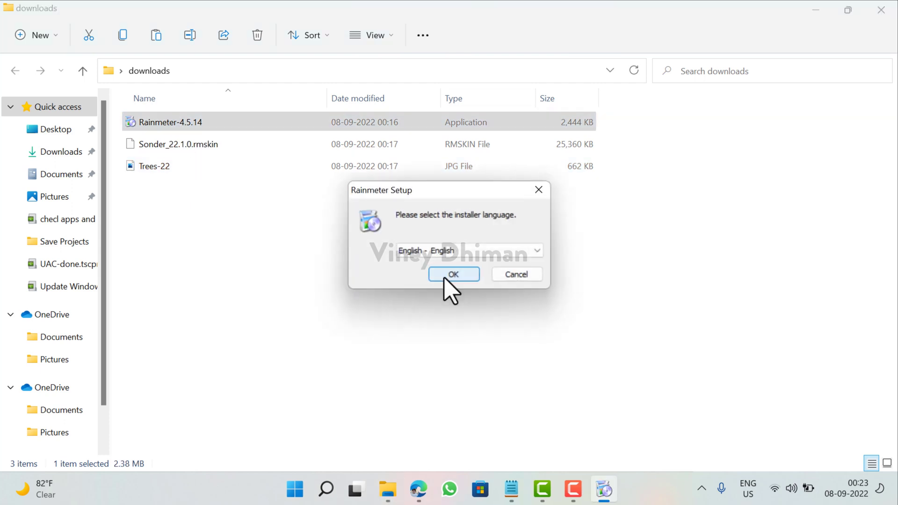
{"action": "left_click", "coordinate": [444, 275]}
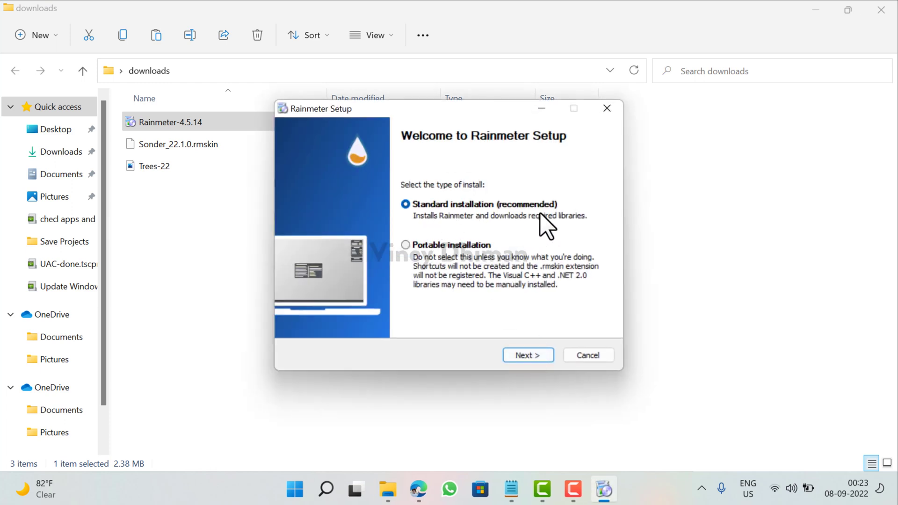
{"action": "left_click", "coordinate": [528, 355]}
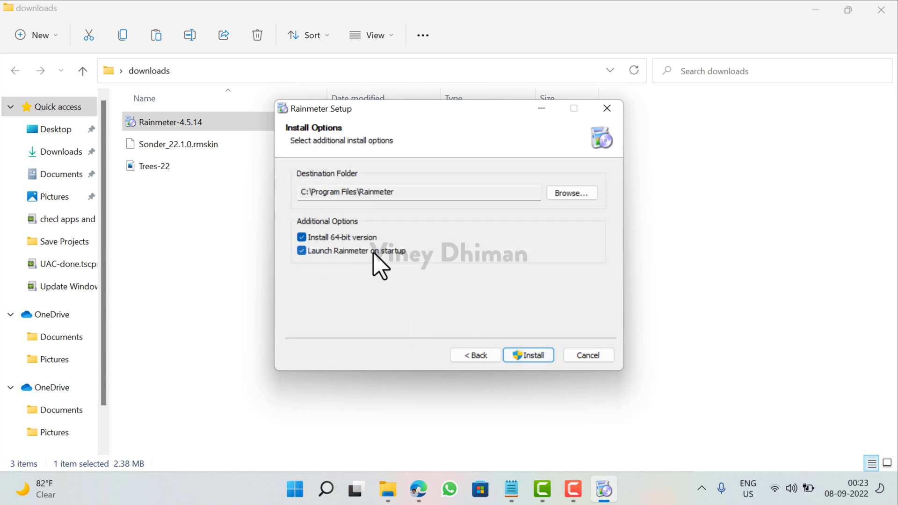
{"action": "left_click", "coordinate": [526, 355]}
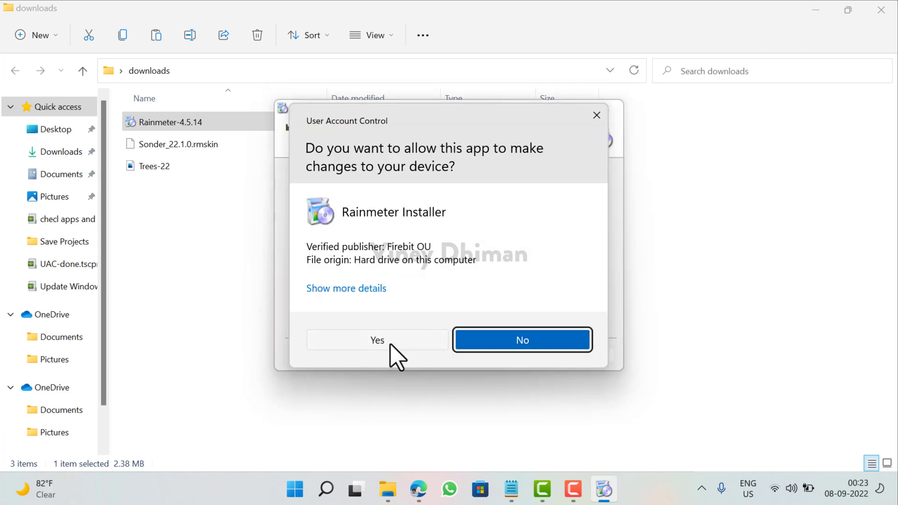
{"action": "left_click", "coordinate": [389, 343]}
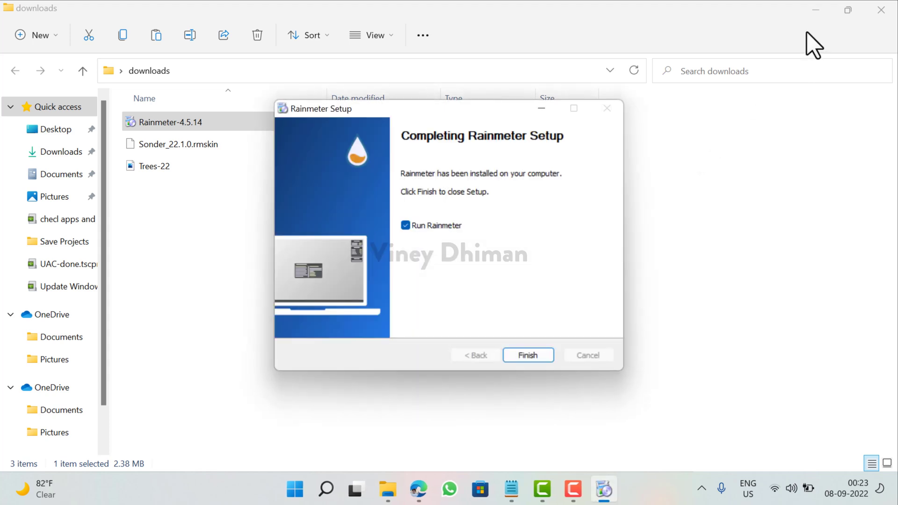
{"action": "left_click", "coordinate": [520, 356]}
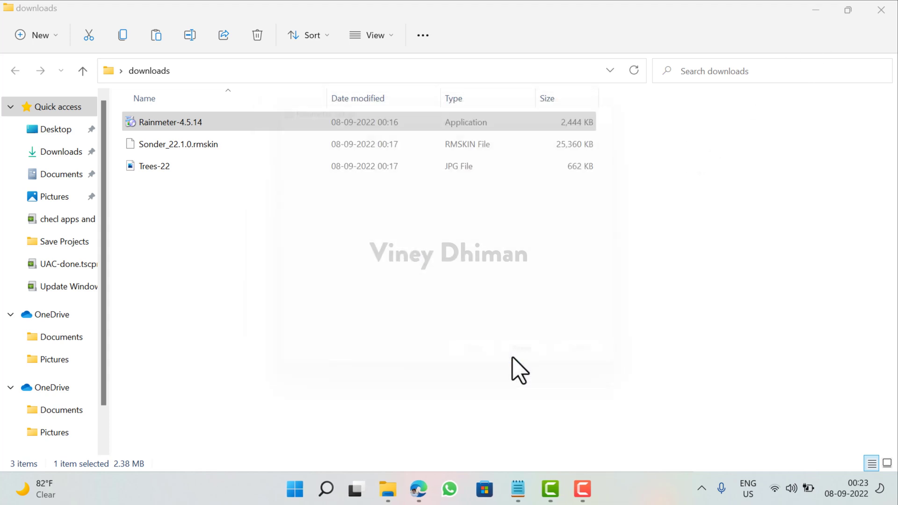
Open Sonder_22.1.0.rmskin, review its components and install it with the included layout
{"action": "left_click", "coordinate": [816, 10]}
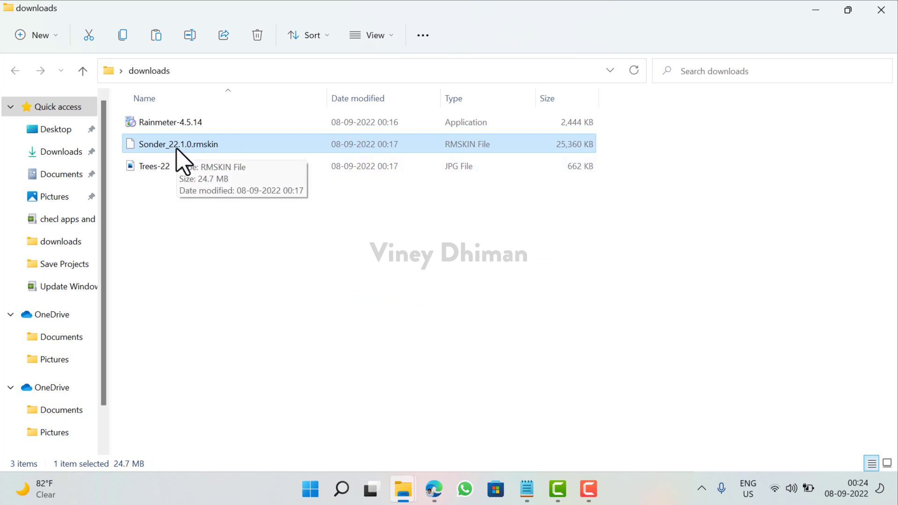
{"action": "double_click", "coordinate": [176, 149]}
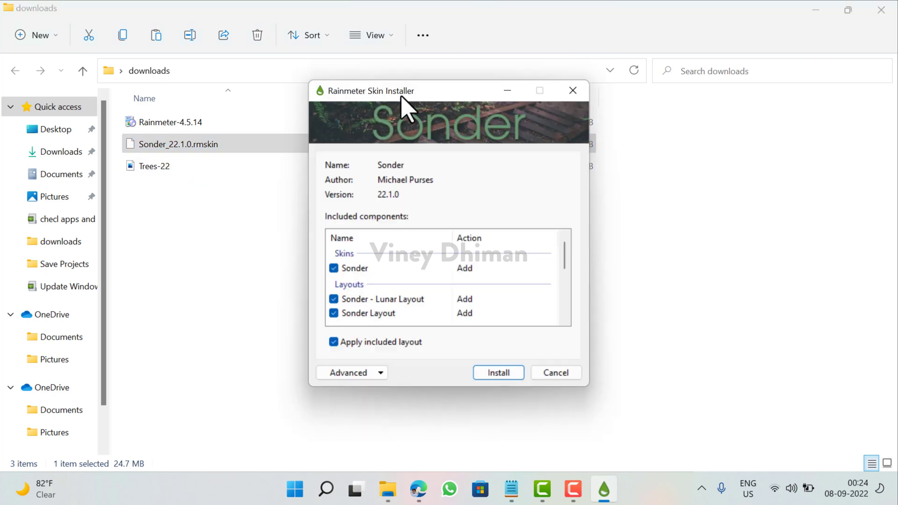
{"action": "left_click_drag", "start_coordinate": [401, 104], "coordinate": [404, 81]}
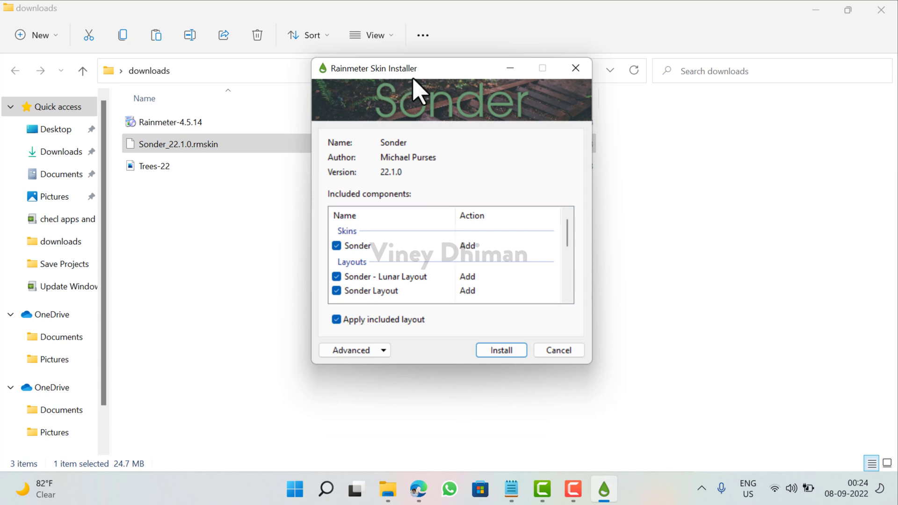
{"action": "scroll", "coordinate": [423, 306], "scroll_direction": "down", "scroll_amount": 3}
{"action": "scroll", "coordinate": [421, 300], "scroll_direction": "up", "scroll_amount": 2}
{"action": "scroll", "coordinate": [420, 301], "scroll_direction": "down", "scroll_amount": 3}
{"action": "scroll", "coordinate": [421, 299], "scroll_direction": "up", "scroll_amount": 5}
{"action": "scroll", "coordinate": [399, 278], "scroll_direction": "down", "scroll_amount": 4}
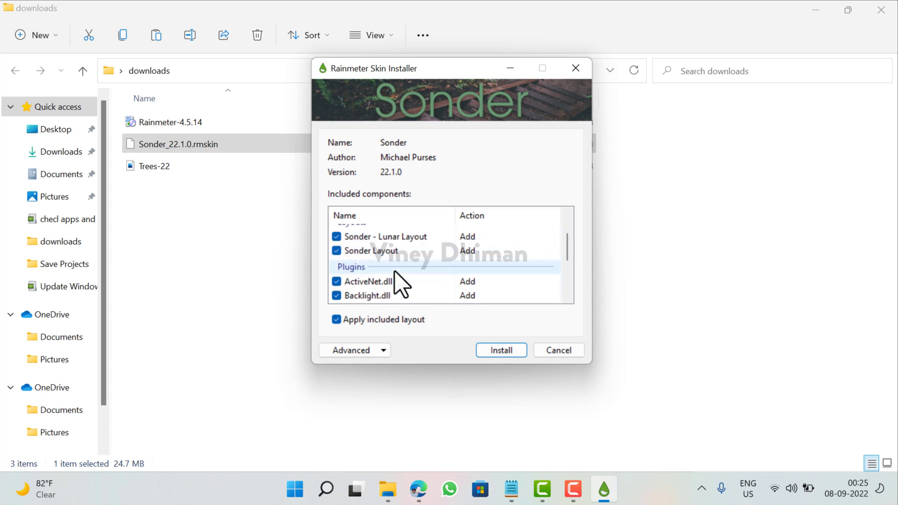
{"action": "left_click", "coordinate": [501, 351]}
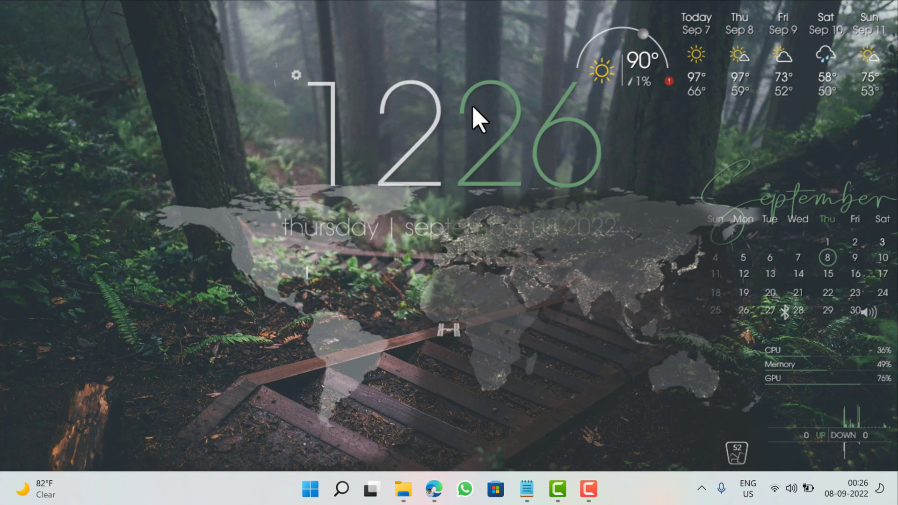
Switch the Sonder clock to the Time_Vertical.ini variant
{"action": "right_click", "coordinate": [473, 105]}
{"action": "mouse_move", "coordinate": [534, 175]}
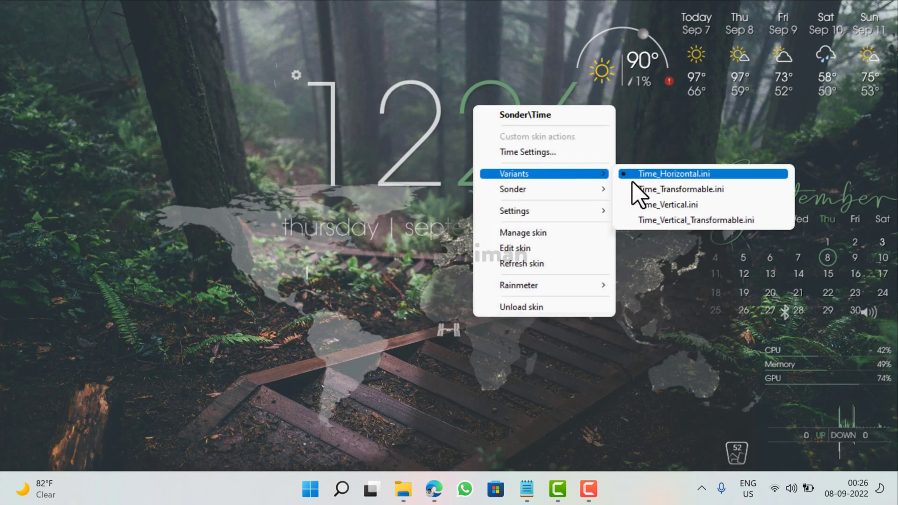
{"action": "left_click", "coordinate": [641, 208]}
Switch the clock back to the Time_Horizontal.ini variant
{"action": "right_click", "coordinate": [458, 133]}
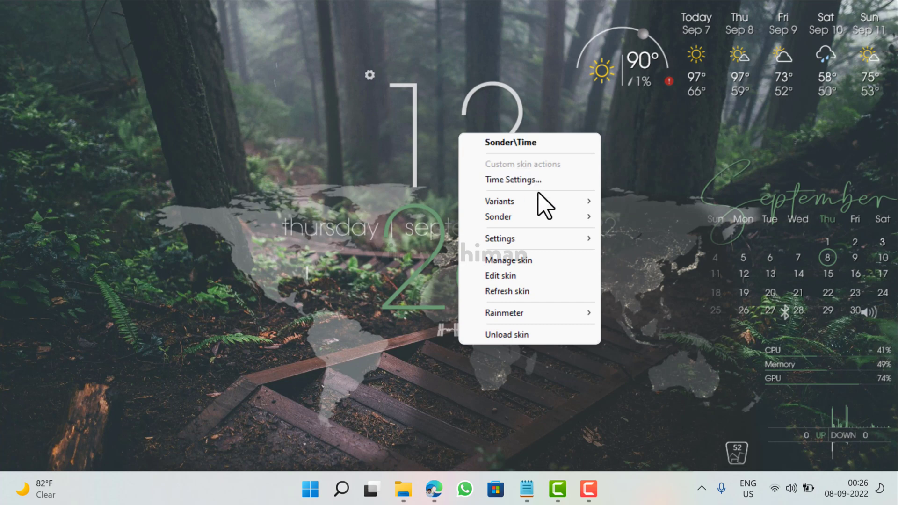
{"action": "mouse_move", "coordinate": [552, 202]}
{"action": "left_click", "coordinate": [615, 202]}
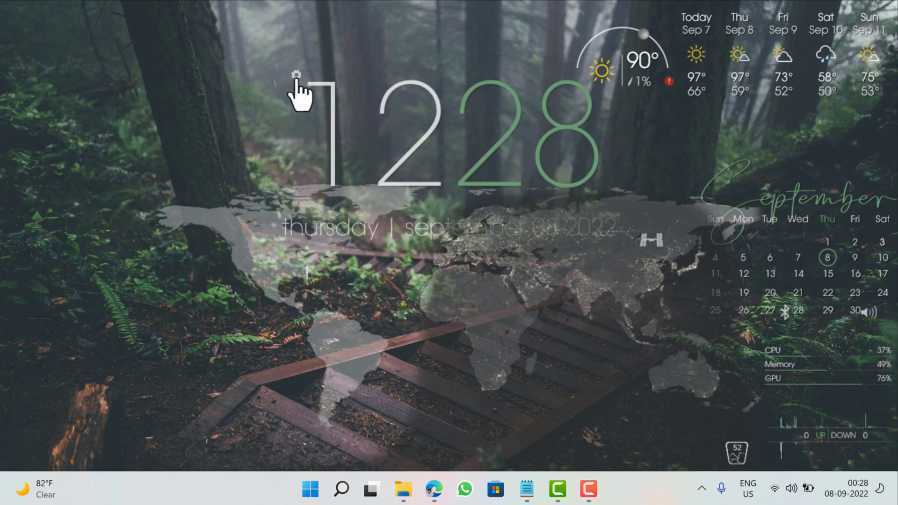
{"action": "left_click", "coordinate": [296, 76]}
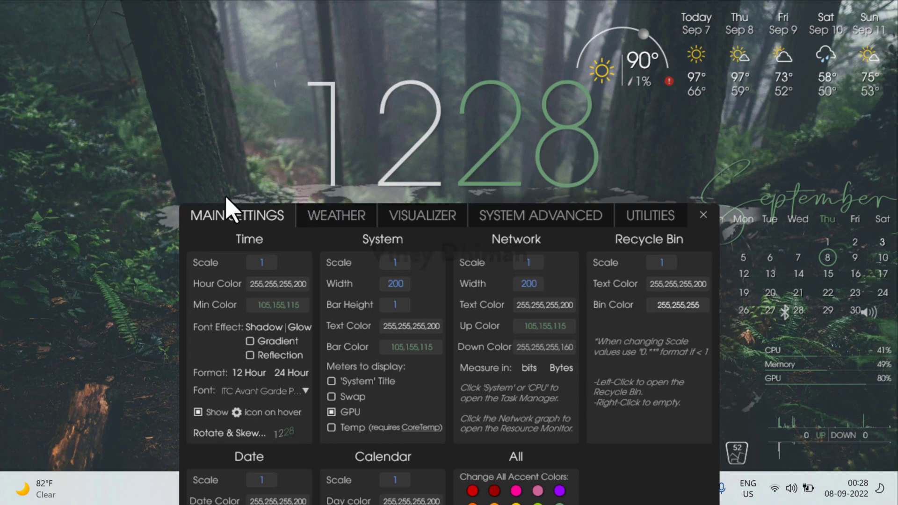
{"action": "left_click_drag", "start_coordinate": [209, 214], "coordinate": [198, 65]}
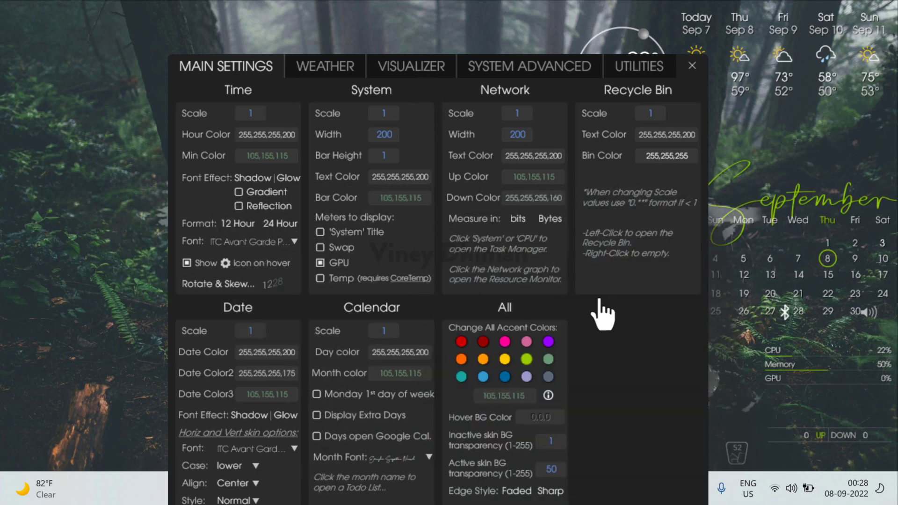
{"action": "left_click", "coordinate": [483, 377]}
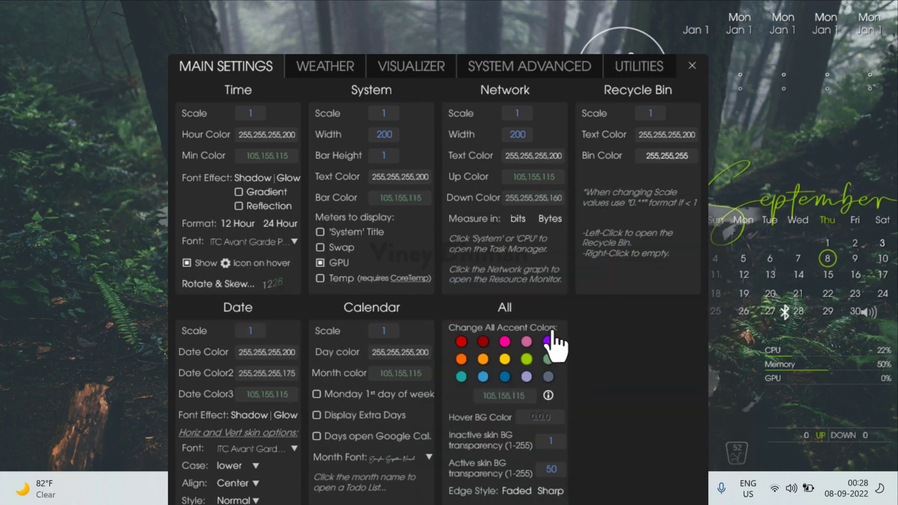
{"action": "left_click", "coordinate": [526, 359]}
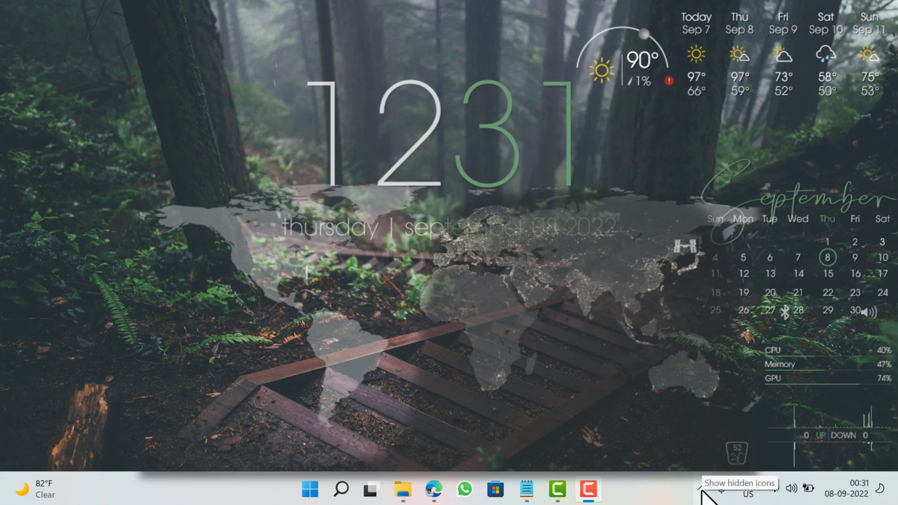
Exit Rainmeter from its notification-area icon so the Sonder widgets disappear
{"action": "left_click", "coordinate": [701, 489]}
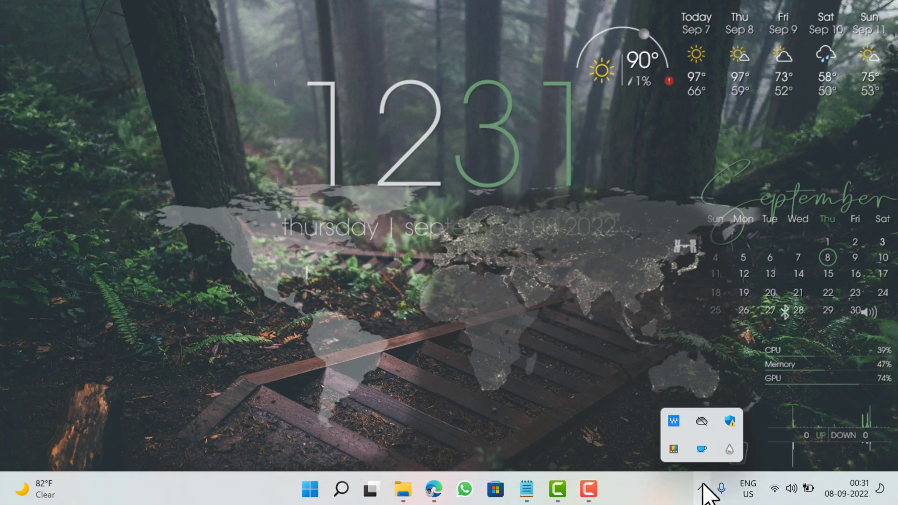
{"action": "right_click", "coordinate": [730, 460]}
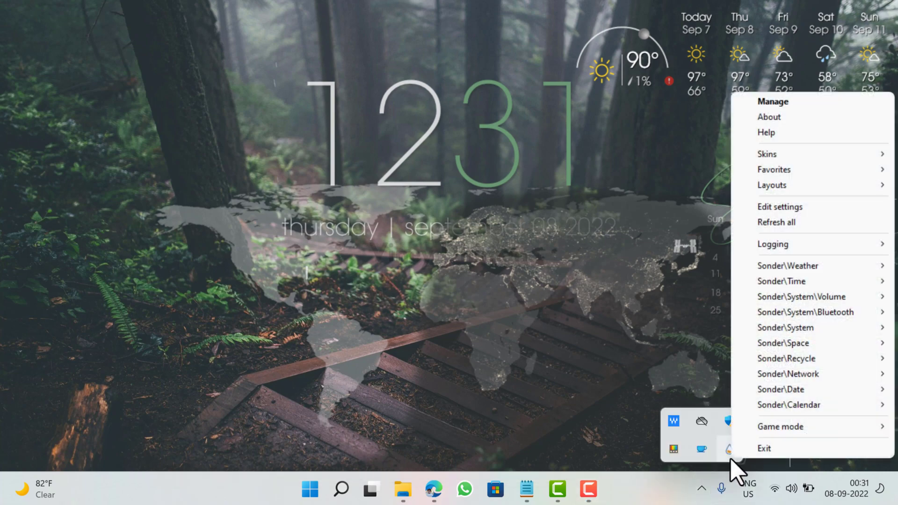
{"action": "left_click", "coordinate": [764, 448]}
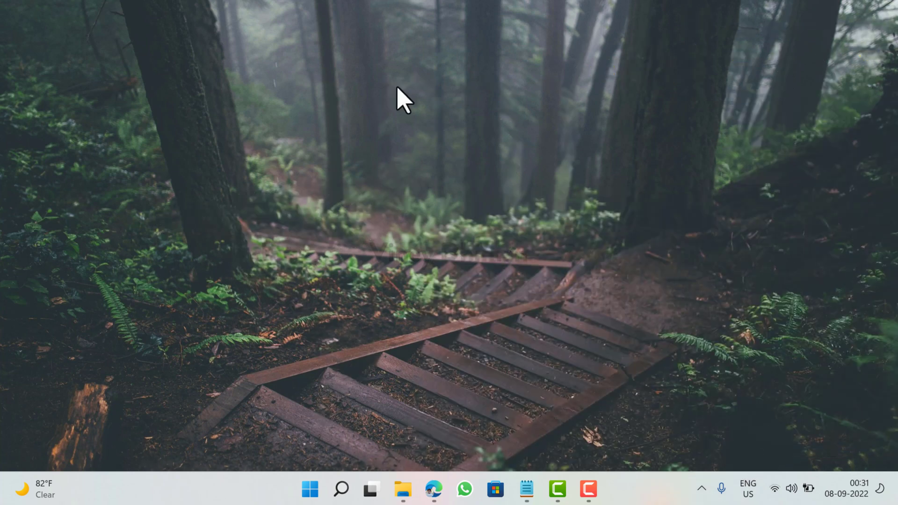
Turn desktop icons back on with View > Show desktop icons
{"action": "right_click", "coordinate": [529, 47]}
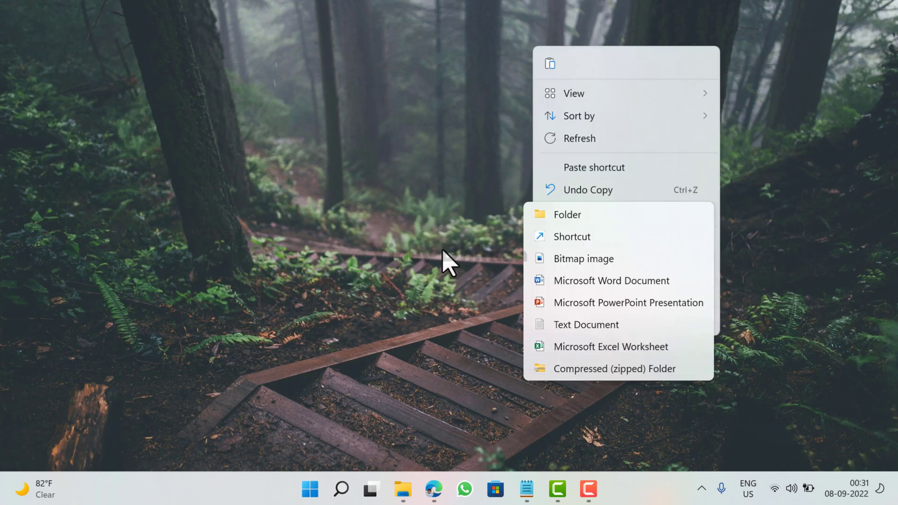
{"action": "right_click", "coordinate": [538, 85]}
{"action": "mouse_move", "coordinate": [622, 130]}
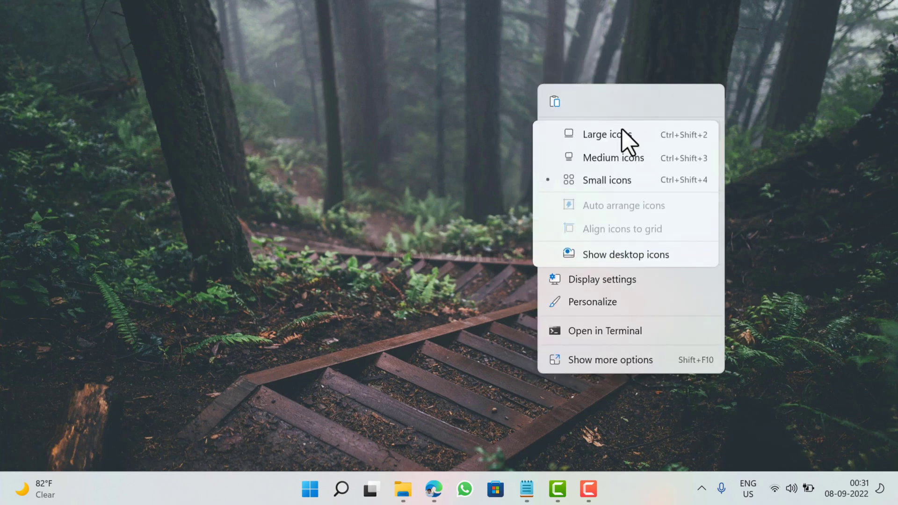
{"action": "left_click", "coordinate": [626, 256]}
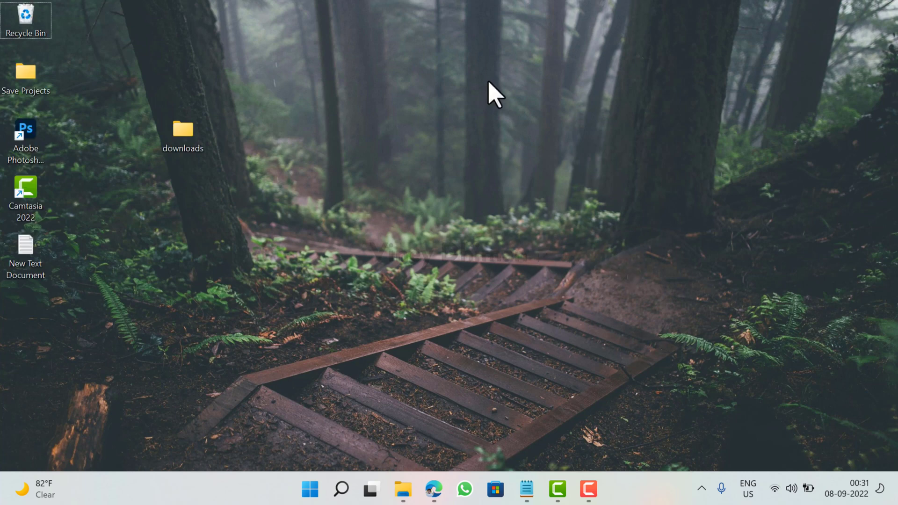
Choose Personalize from the desktop context menu to open Windows Settings
{"action": "right_click", "coordinate": [491, 66]}
{"action": "left_click", "coordinate": [540, 281]}
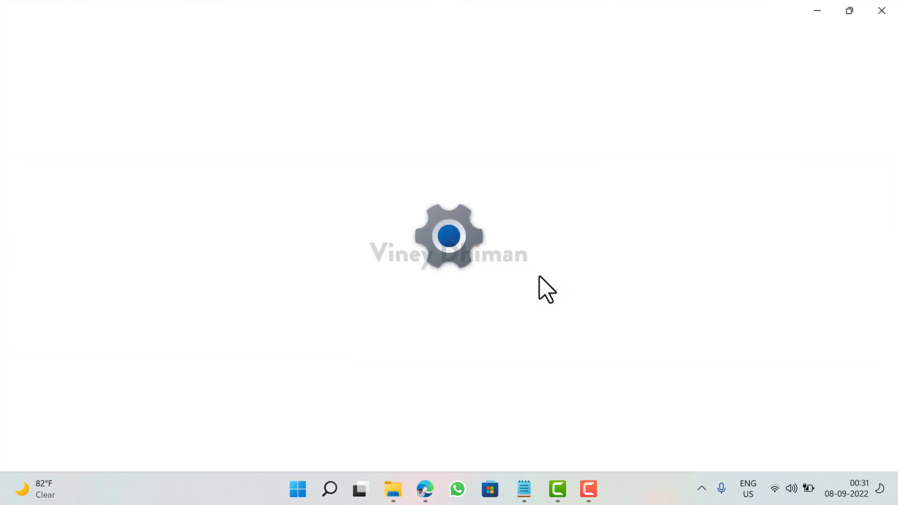